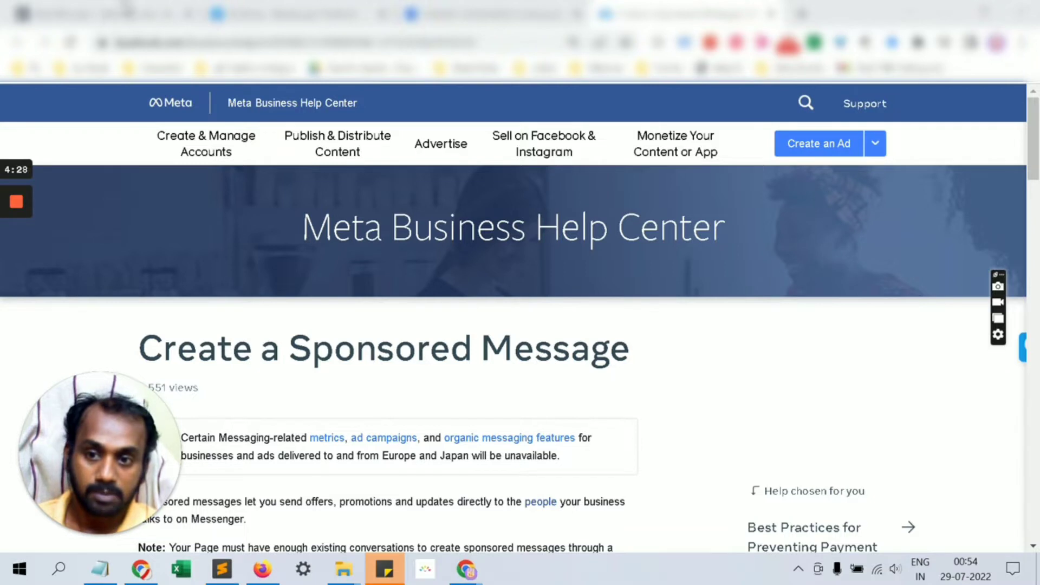
Switch to Ads Manager and review the Sponsored Messages Campaign's special categories, buying type, objective, A/B test and budget optimization settings
left_click(127, 11)
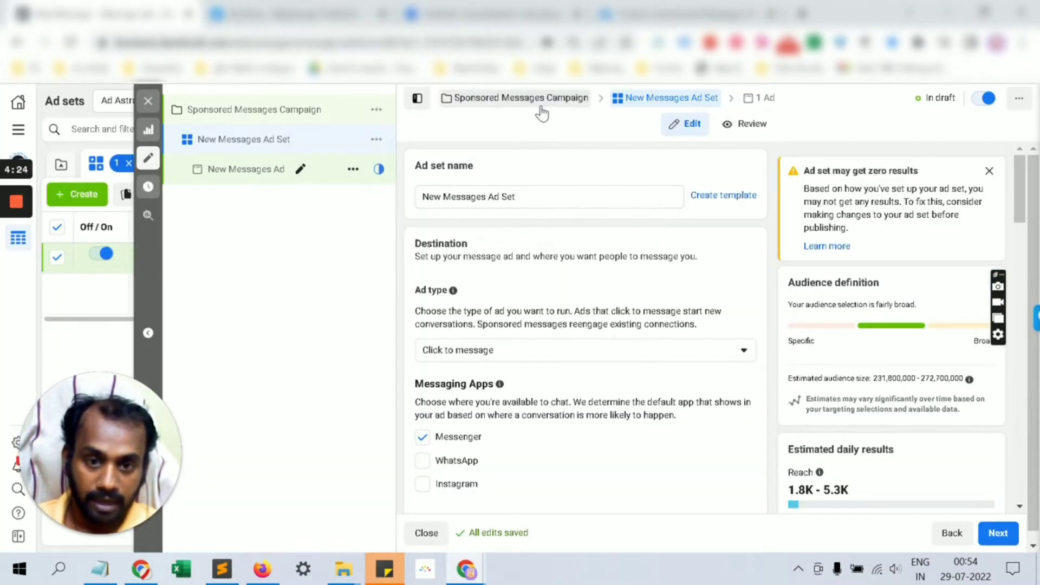
mouse_move(541, 111)
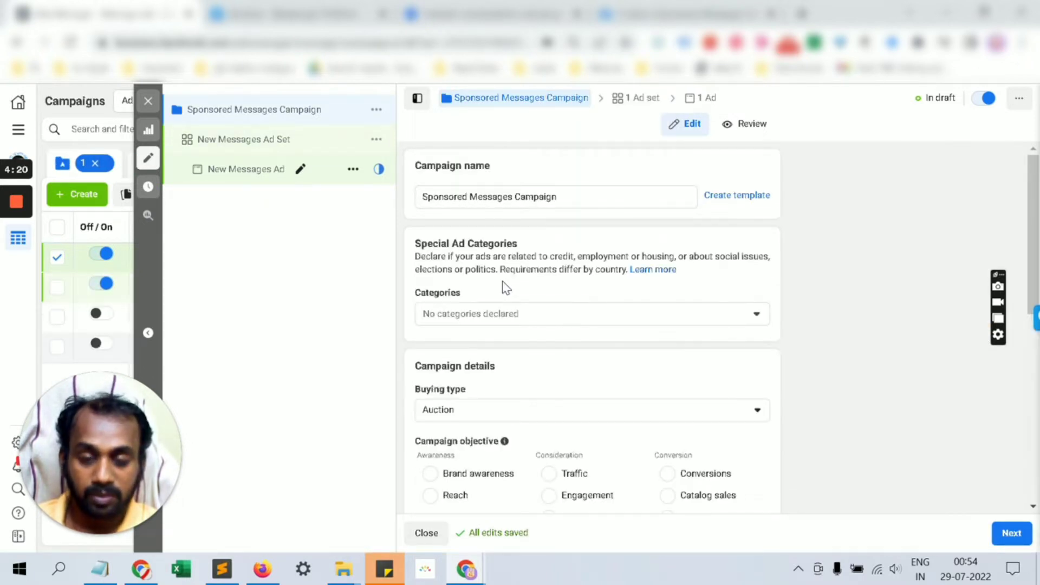
scroll(505, 287, "down", 1)
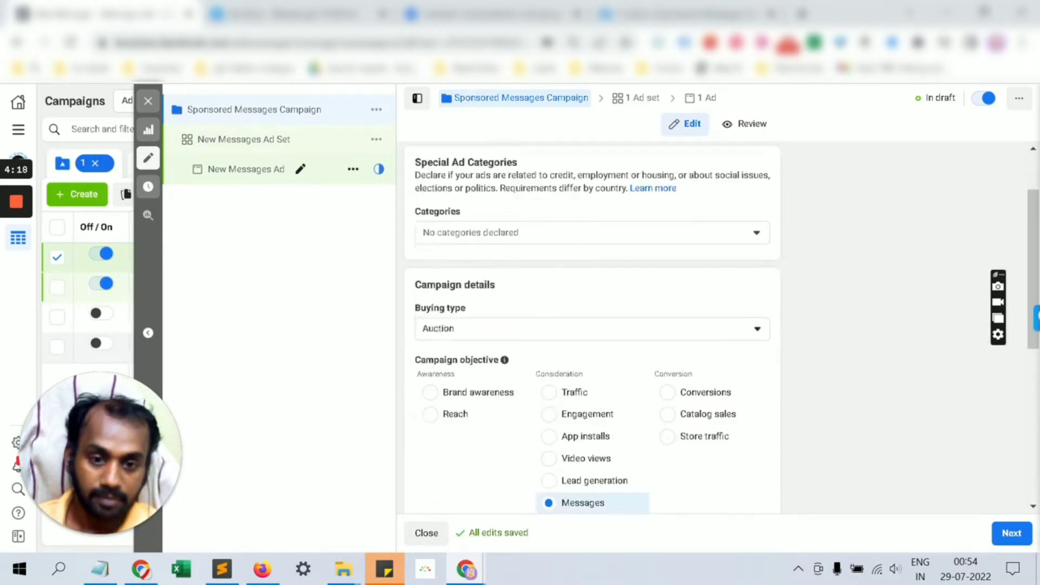
scroll(561, 280, "down", 3)
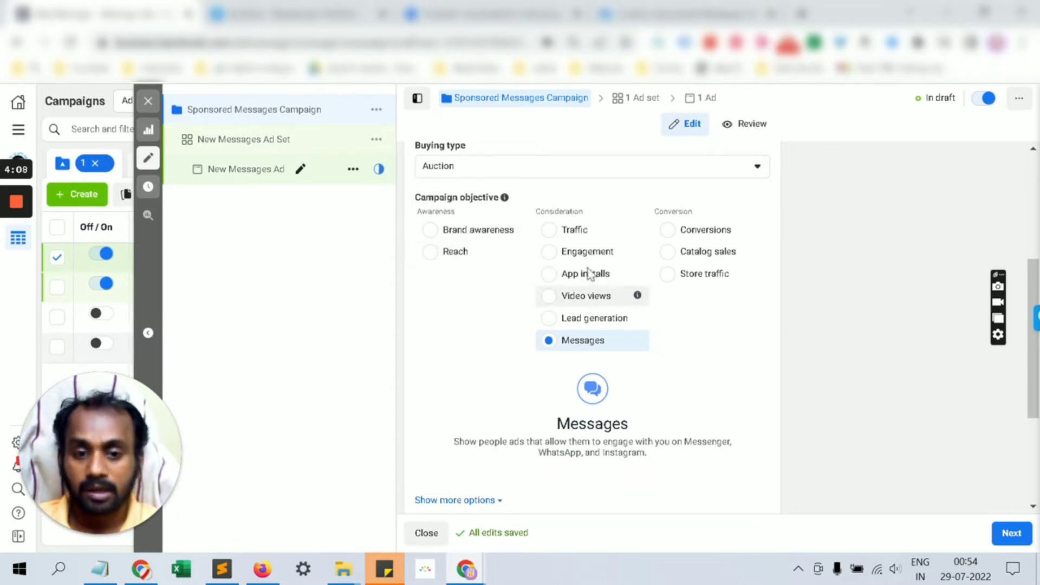
scroll(590, 273, "up", 4)
scroll(638, 232, "down", 3)
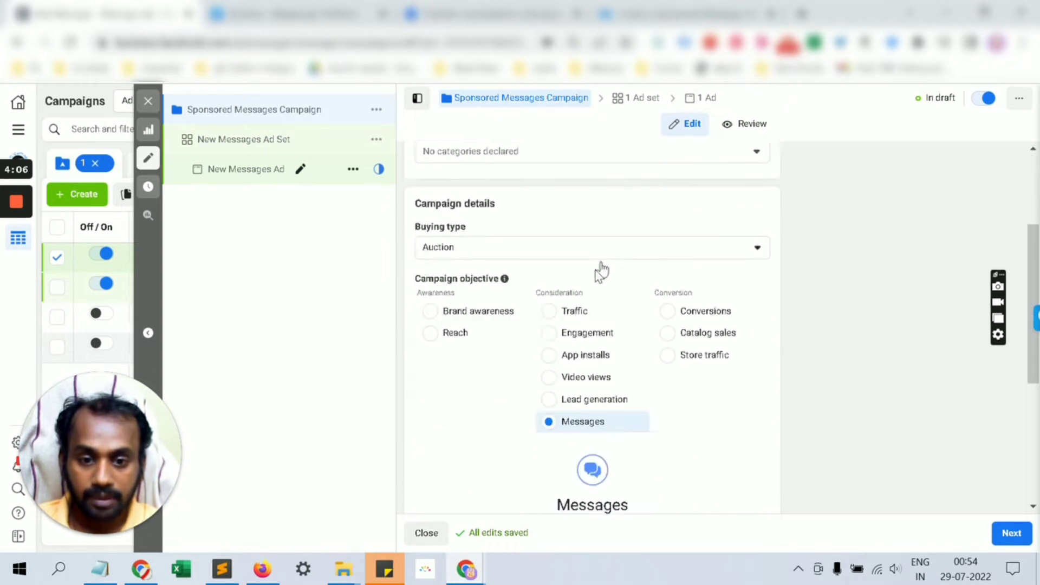
scroll(602, 271, "down", 5)
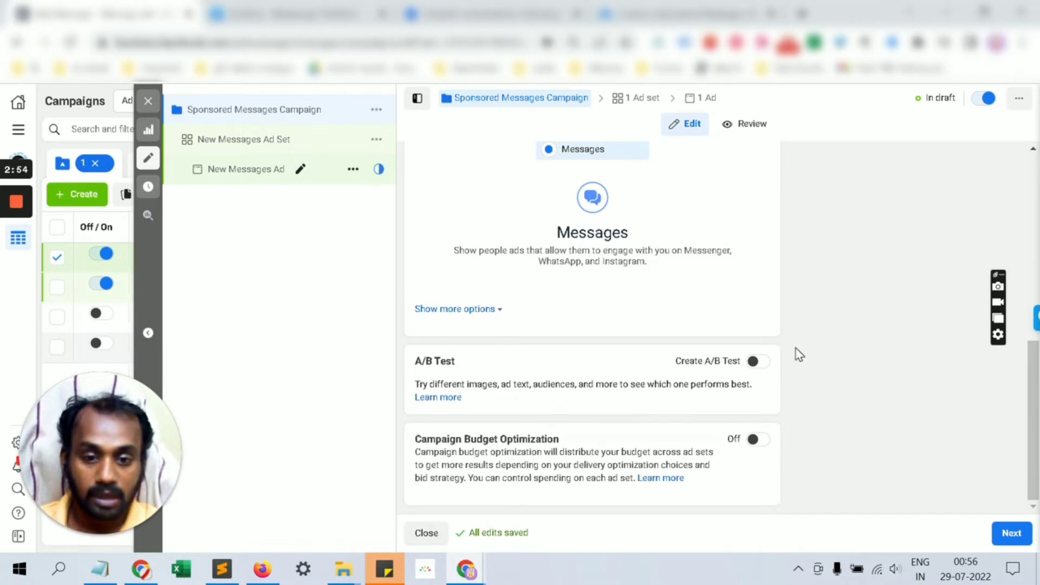
scroll(800, 355, "up", 5)
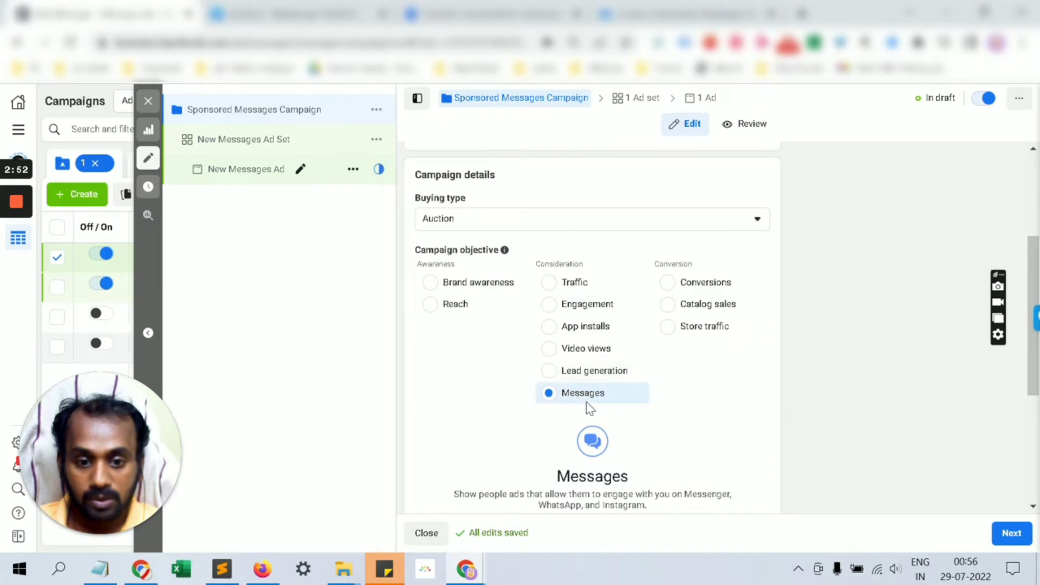
scroll(590, 404, "down", 5)
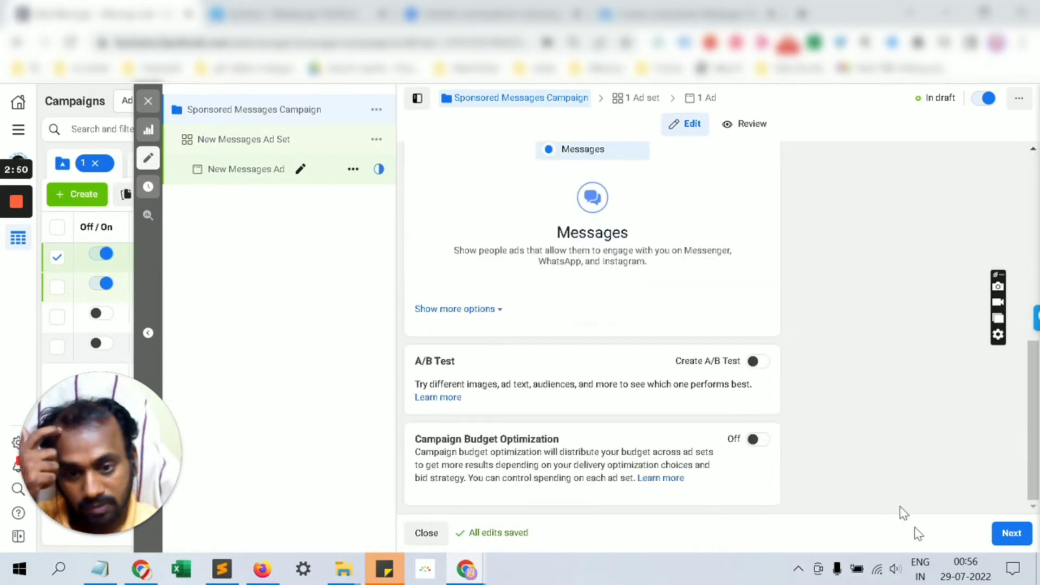
Proceed to the New Messages Ad Set and set its ad type to Sponsored message
left_click(1012, 533)
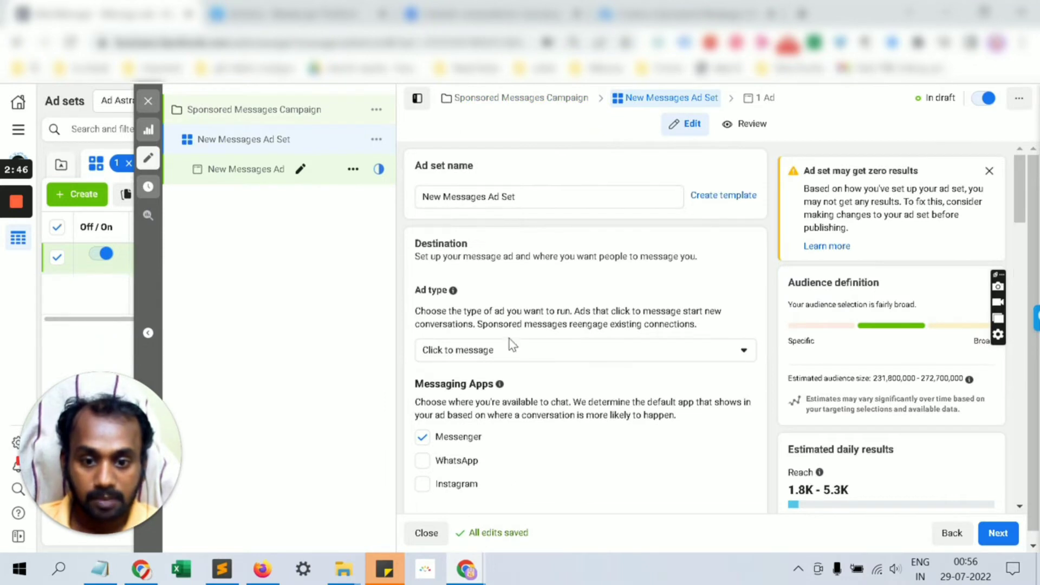
scroll(512, 344, "down", 3)
scroll(529, 302, "up", 3)
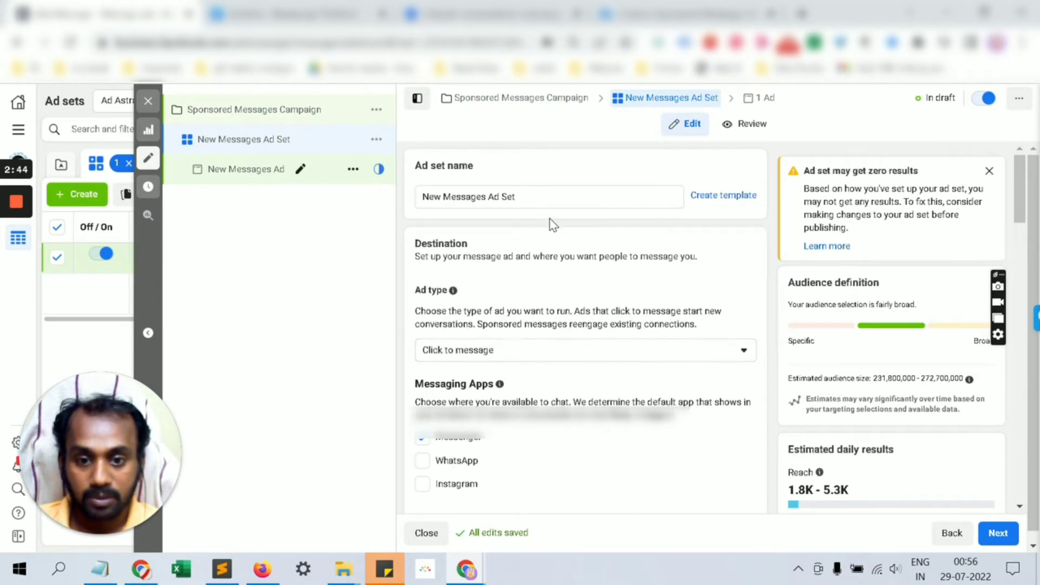
scroll(552, 224, "down", 5)
scroll(581, 348, "up", 5)
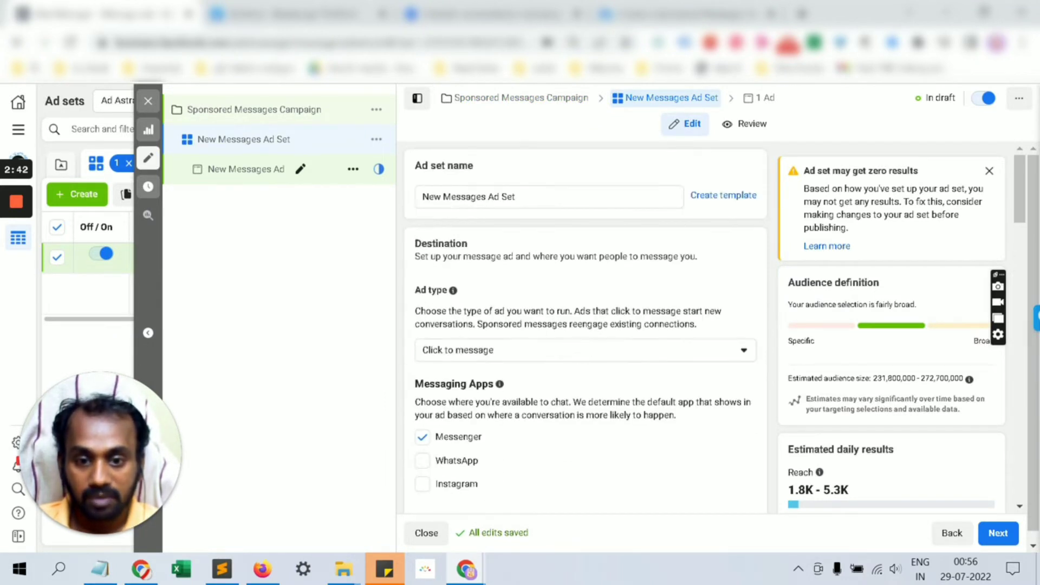
scroll(504, 254, "down", 2)
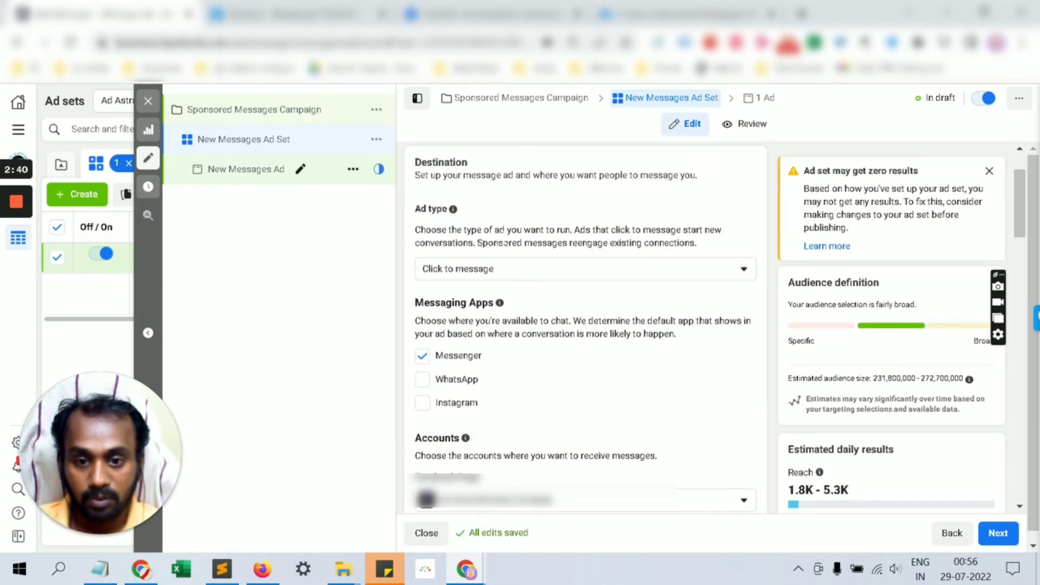
left_click(544, 279)
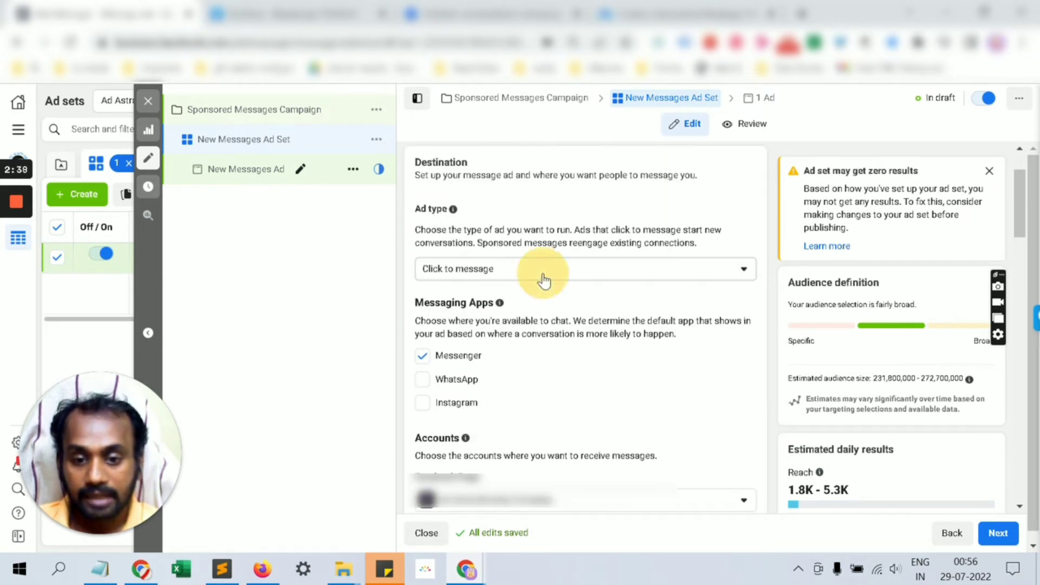
left_click(495, 326)
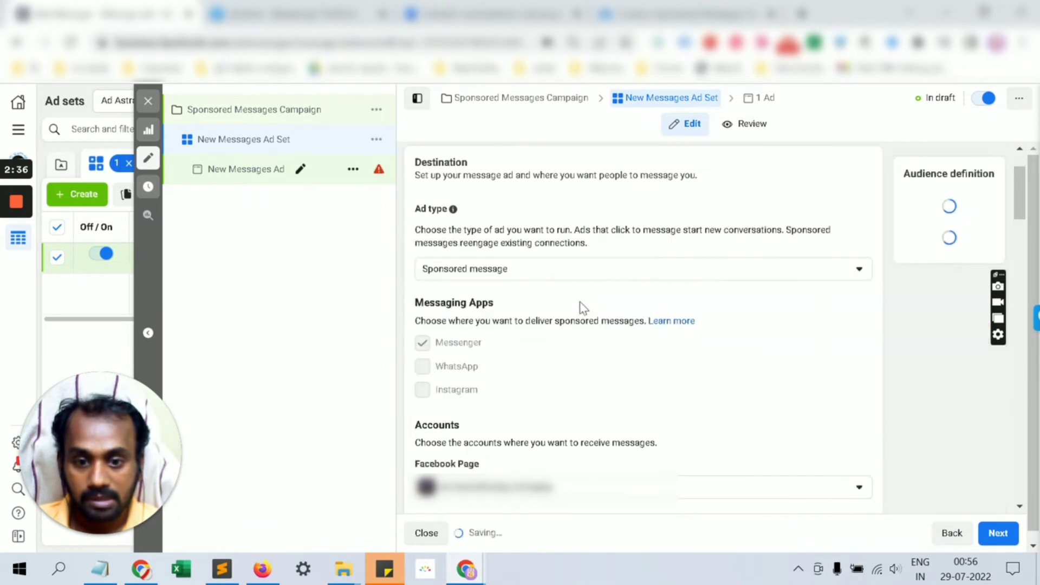
Review the ad set's Facebook Page, budget, schedule, audience, placements and bid control settings
scroll(550, 276, "down", 4)
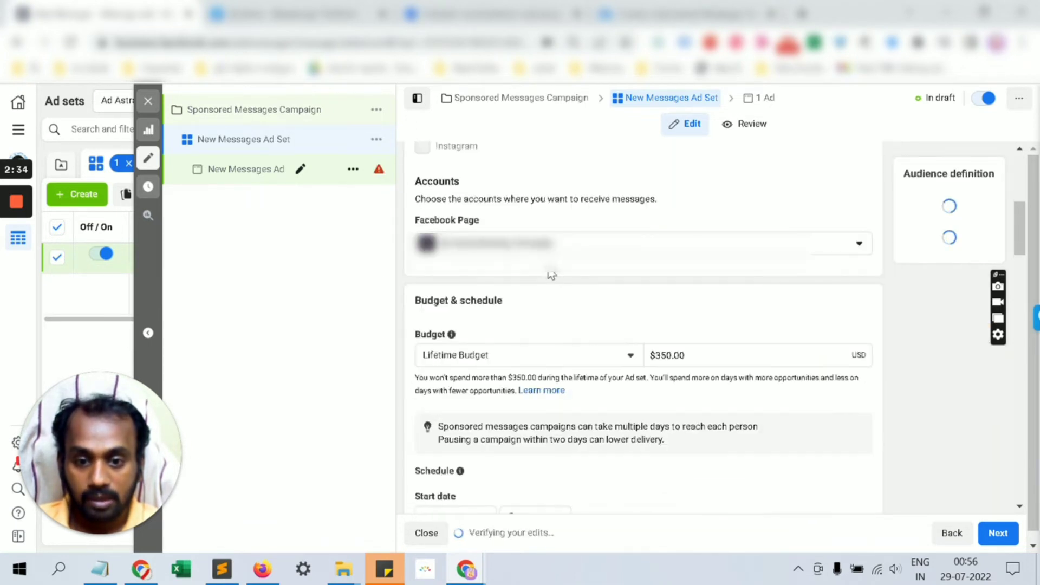
scroll(552, 275, "down", 3)
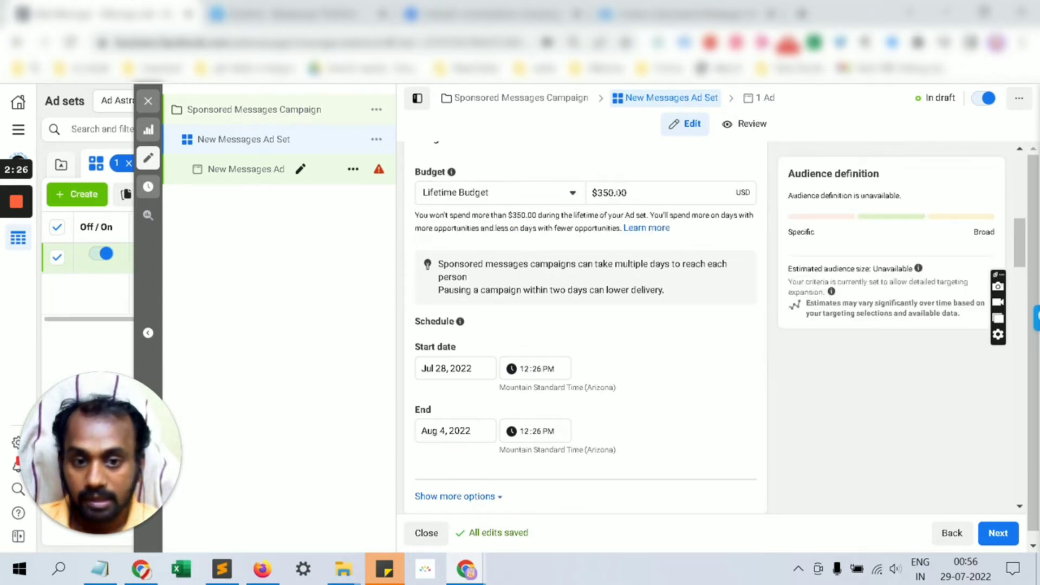
scroll(597, 258, "down", 9)
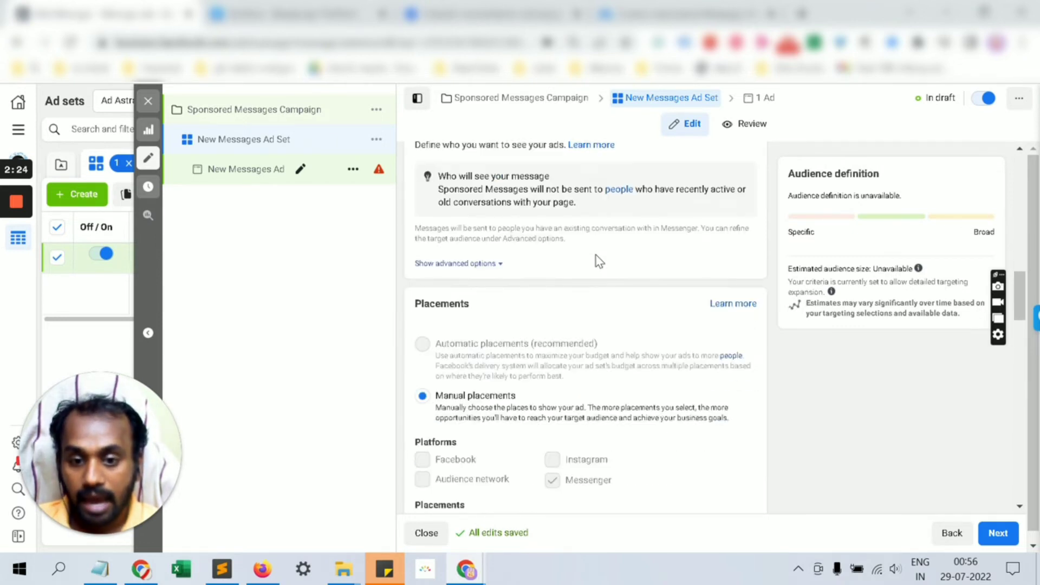
scroll(599, 261, "down", 15)
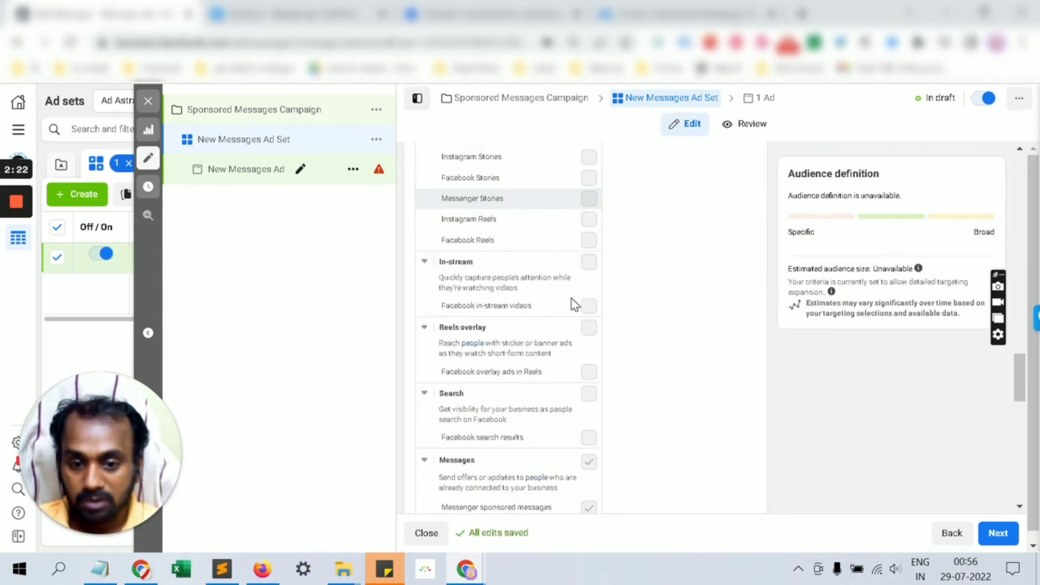
left_click(491, 361)
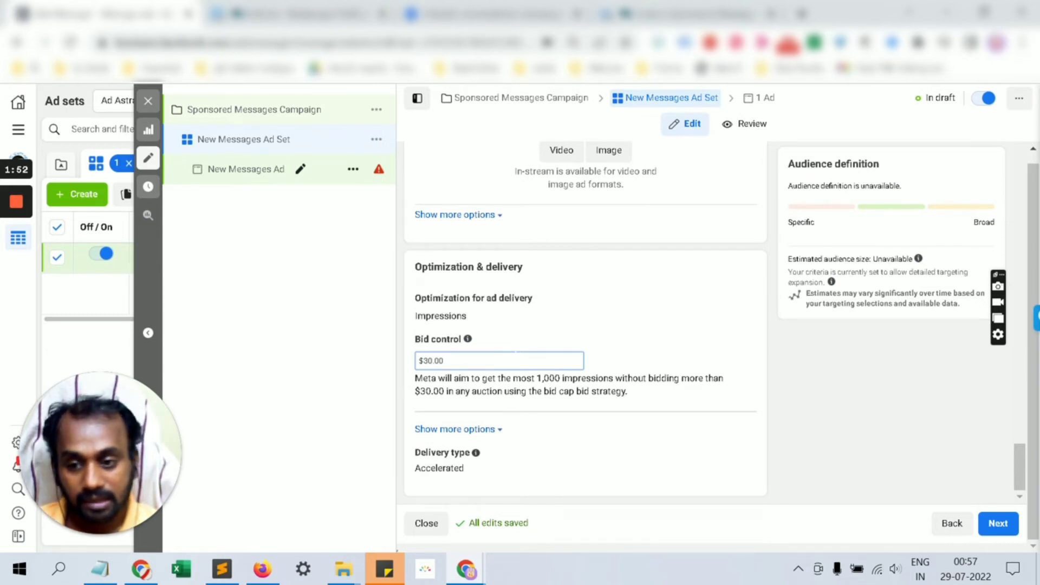
scroll(623, 250, "up", 10)
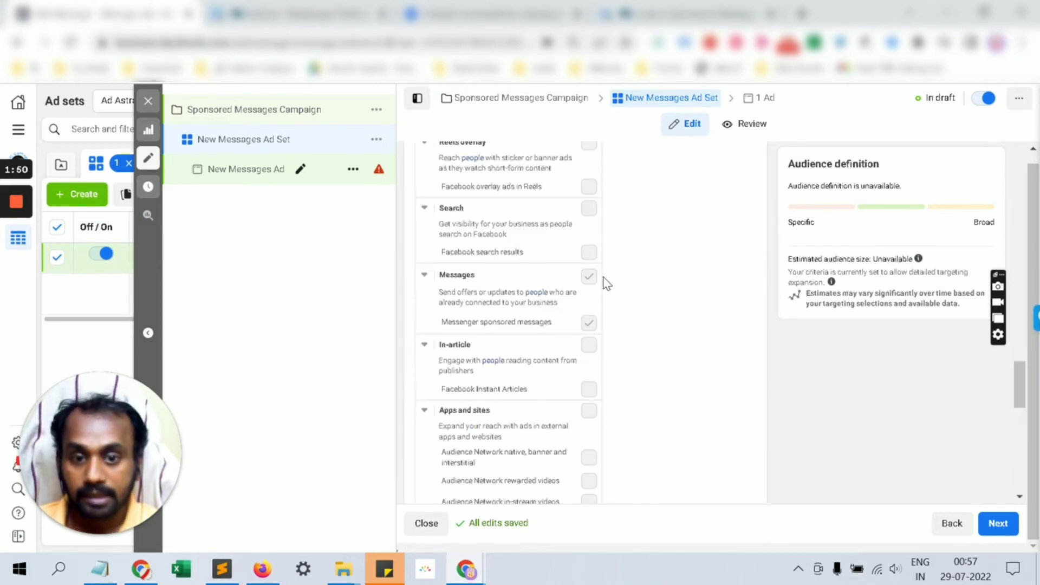
scroll(605, 281, "up", 15)
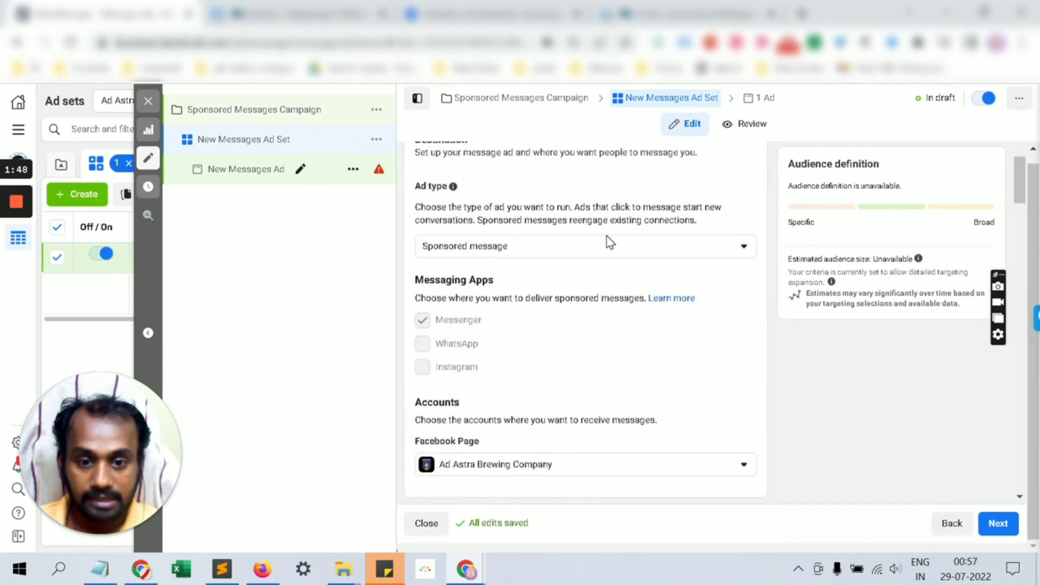
scroll(520, 260, "up", 2)
scroll(521, 261, "down", 5)
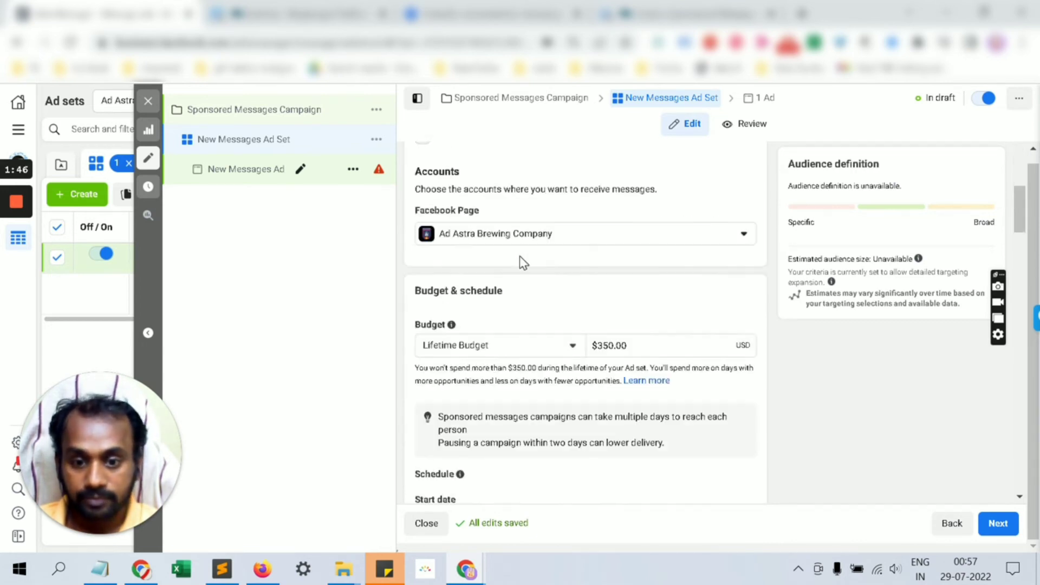
Proceed to the New Messages Ad and review its message template, customer action and tracking sections
left_click(1003, 525)
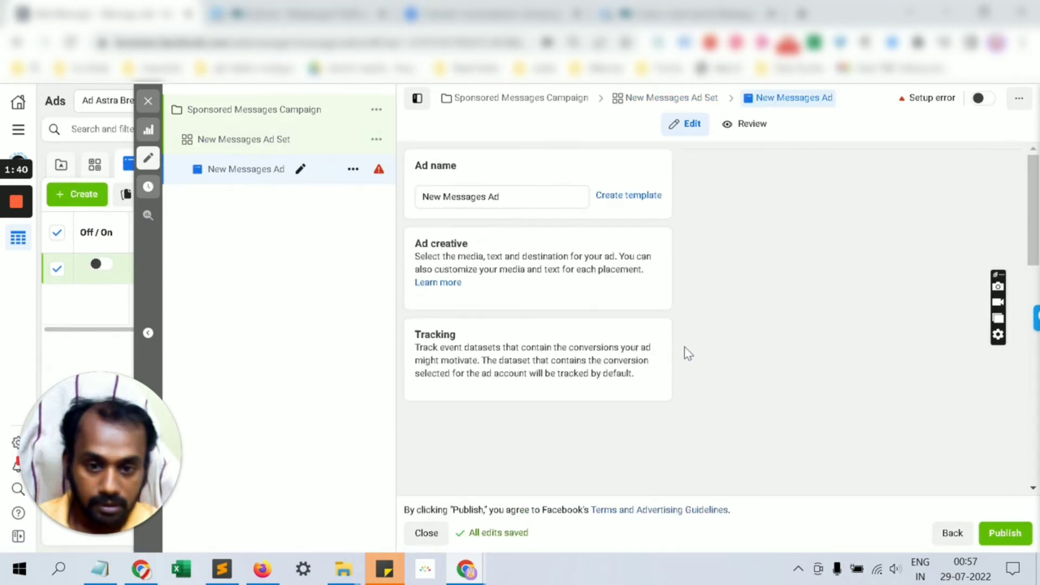
scroll(606, 324, "down", 6)
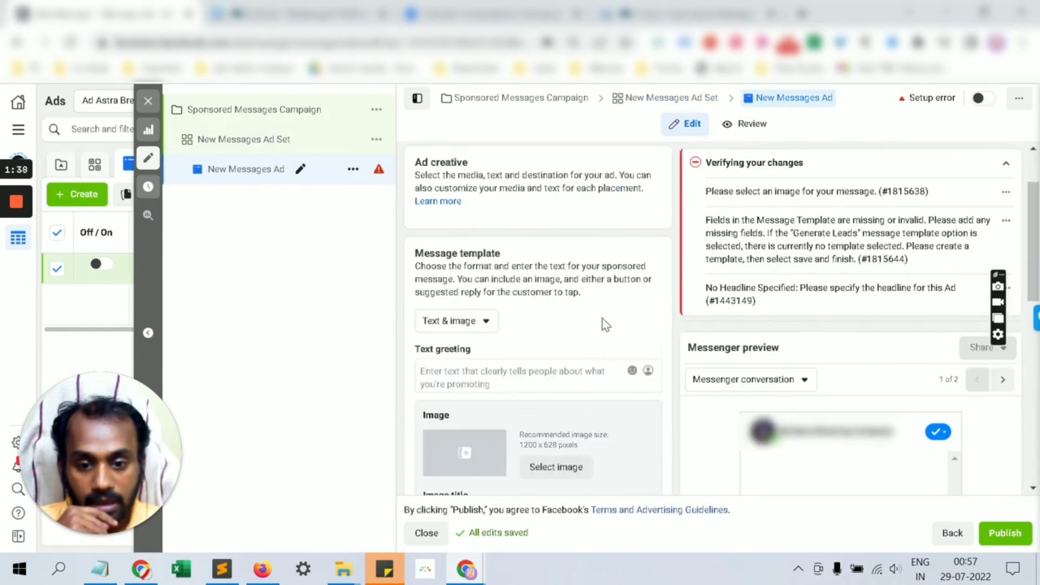
scroll(606, 325, "down", 3)
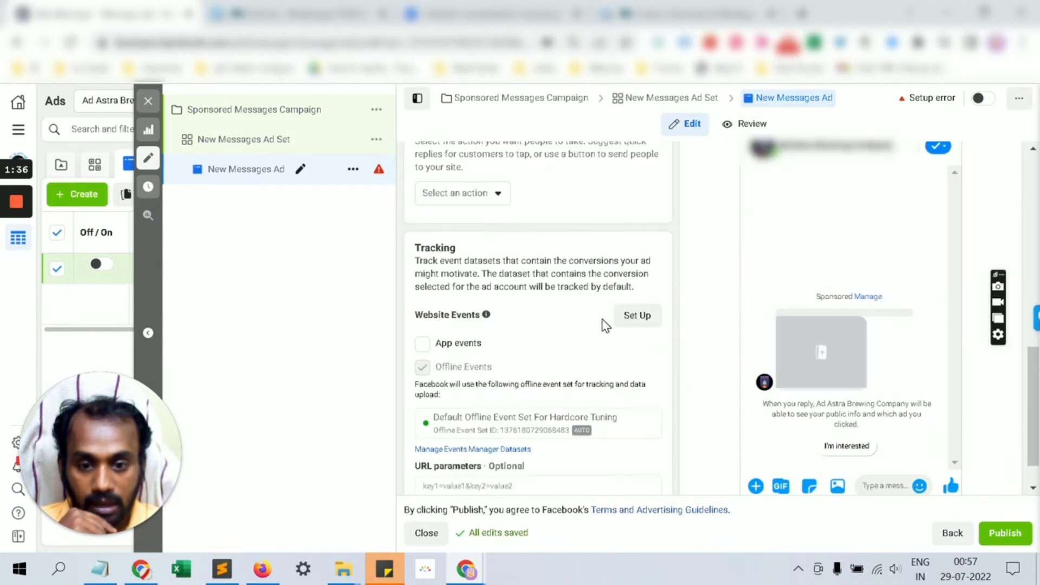
scroll(605, 325, "up", 3)
scroll(606, 325, "down", 3)
scroll(606, 326, "up", 3)
scroll(606, 325, "up", 3)
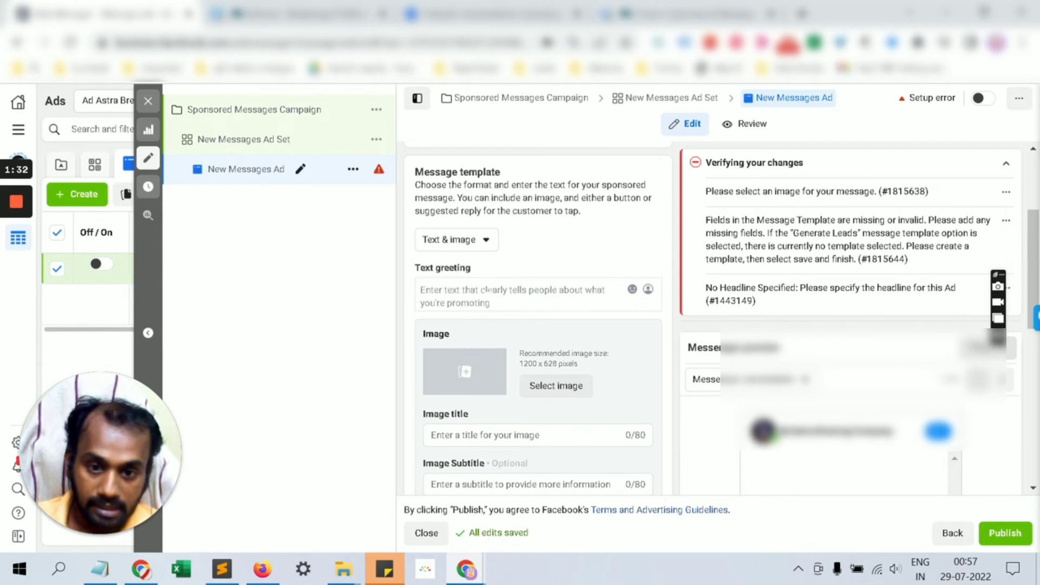
Enter the message template's text greeting as "Buy 1 pizza get one free offer validat"
left_click(488, 290)
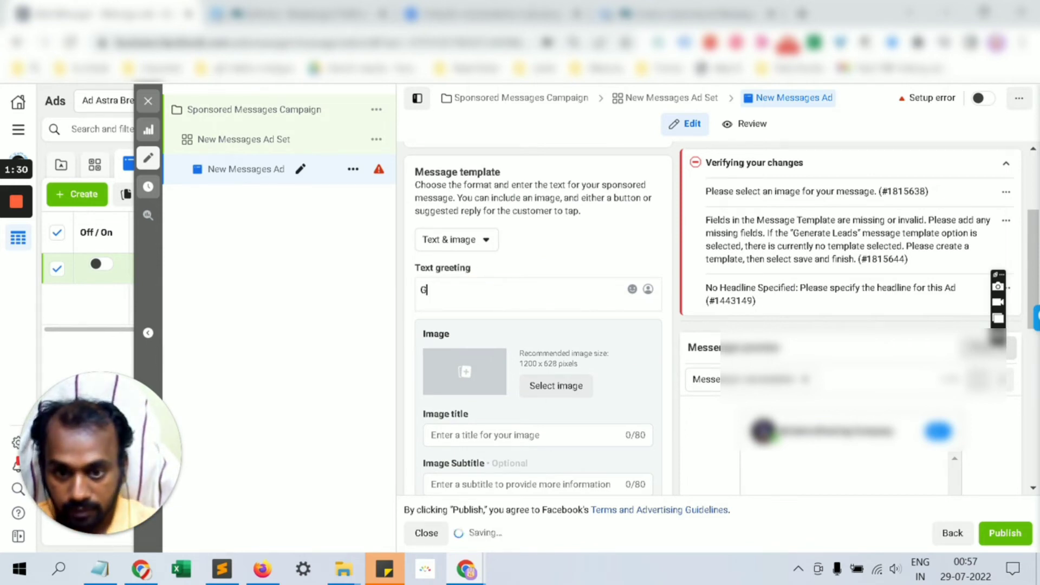
type("Get")
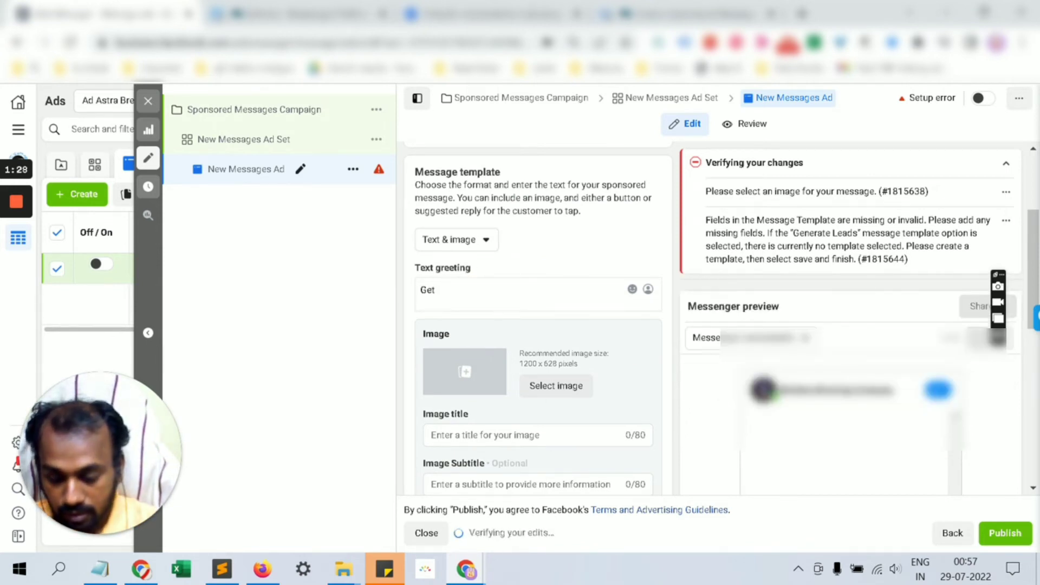
key("BackSpace")
key("BackSpace")
key("BackSpace")
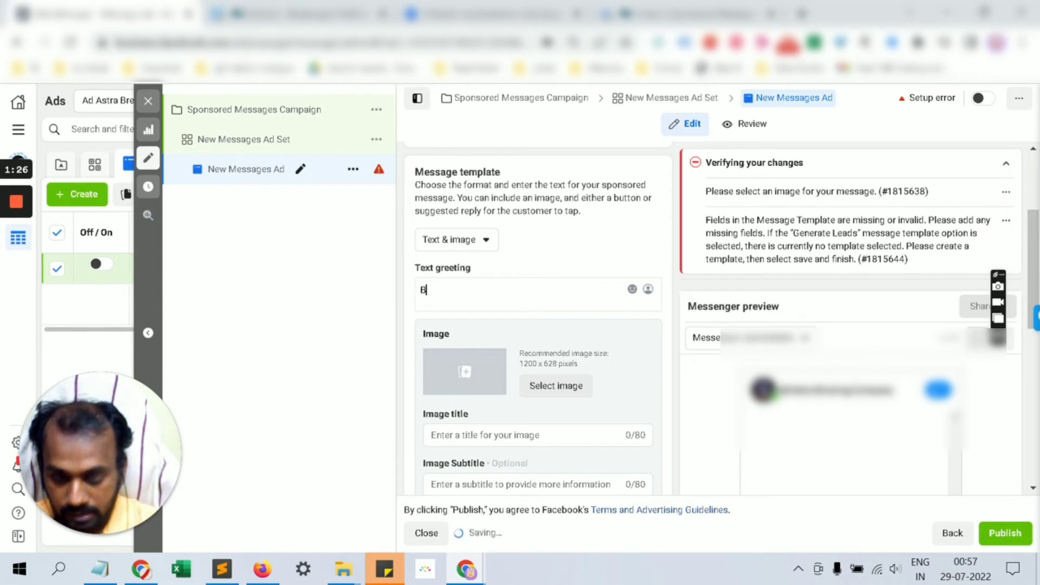
type("Buy 1 p")
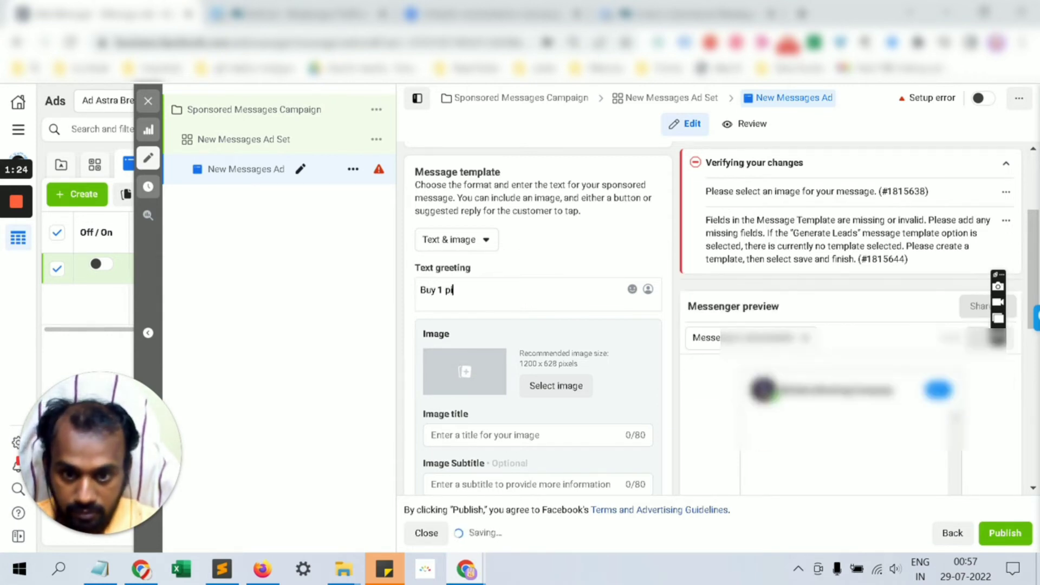
type("izza")
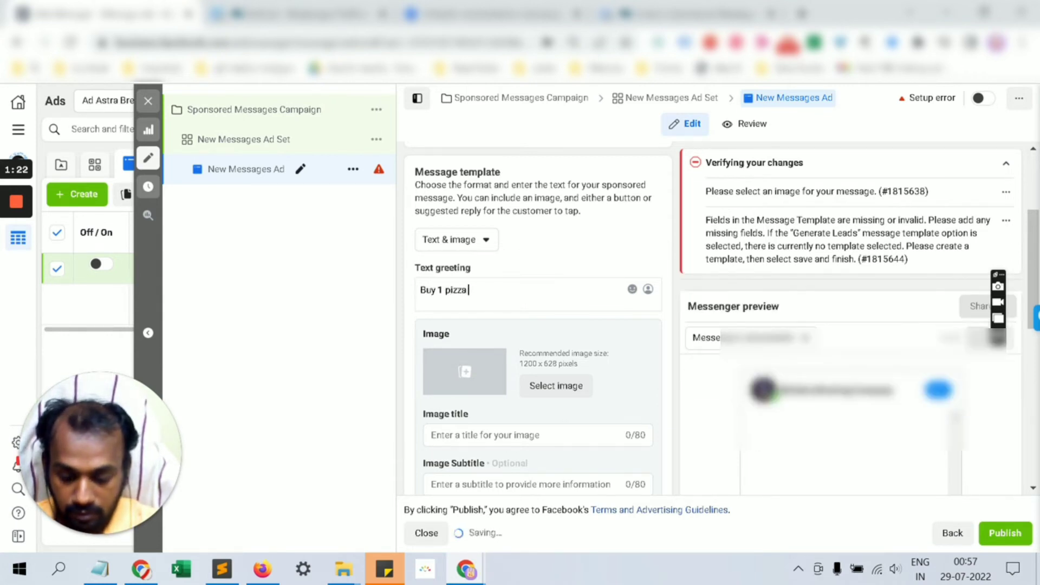
type(" get")
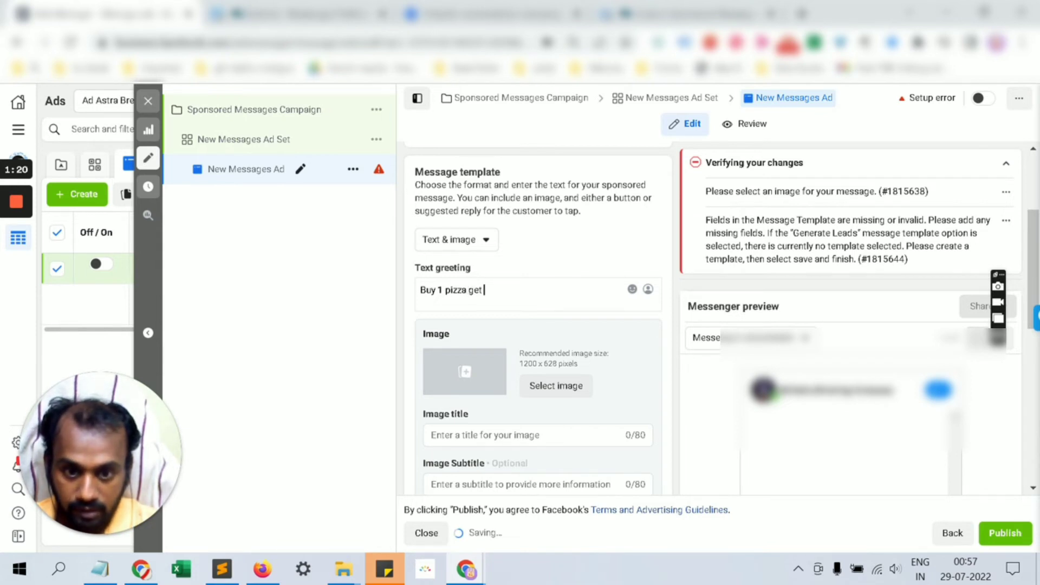
type(" one gree")
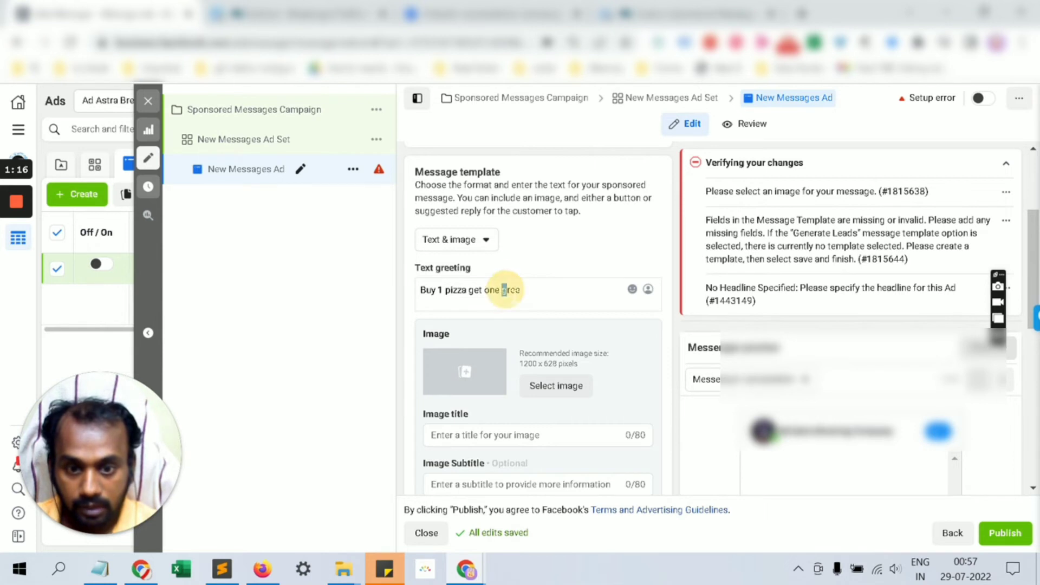
left_click_drag(501, 291, 507, 291)
type("f")
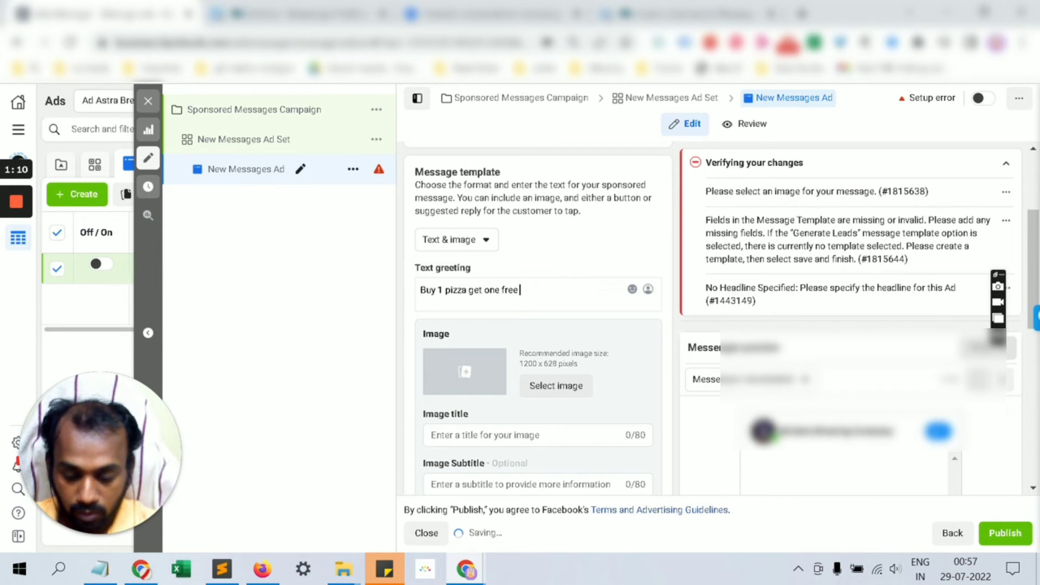
type("offer validat")
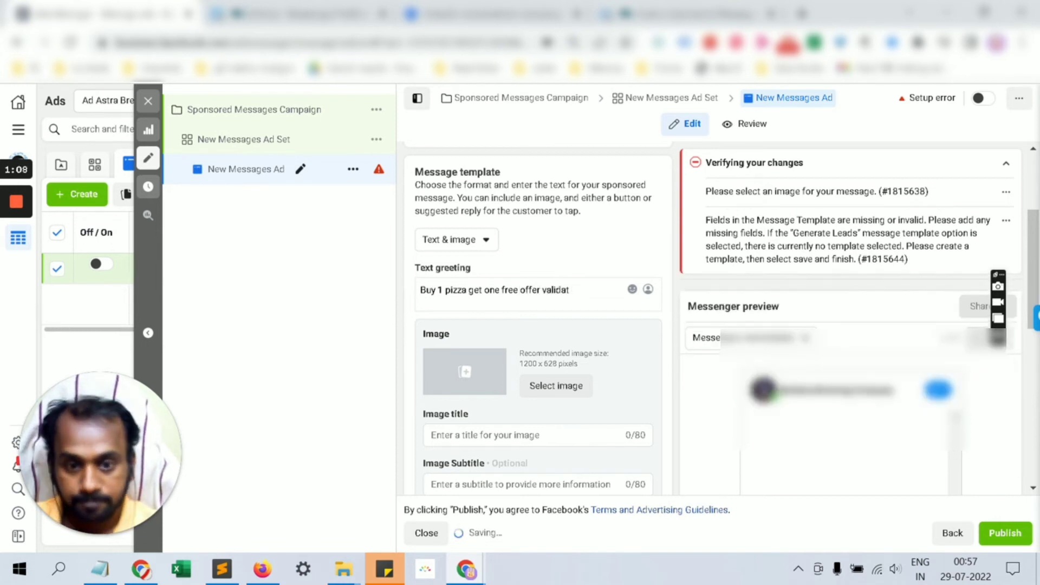
Add the Spicy BBQ pizza picture from the account images as the message image
left_click(564, 387)
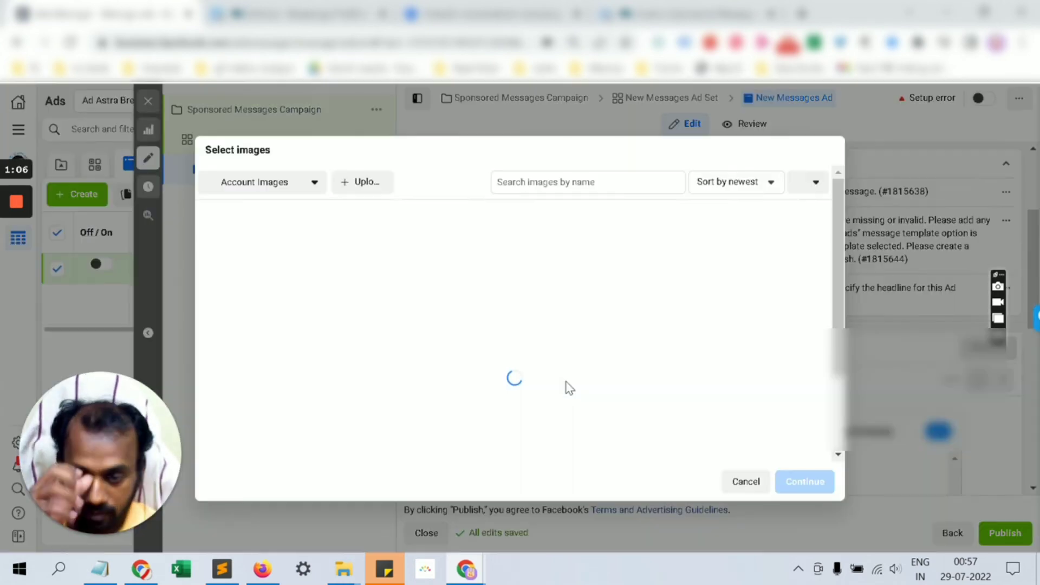
left_click(550, 260)
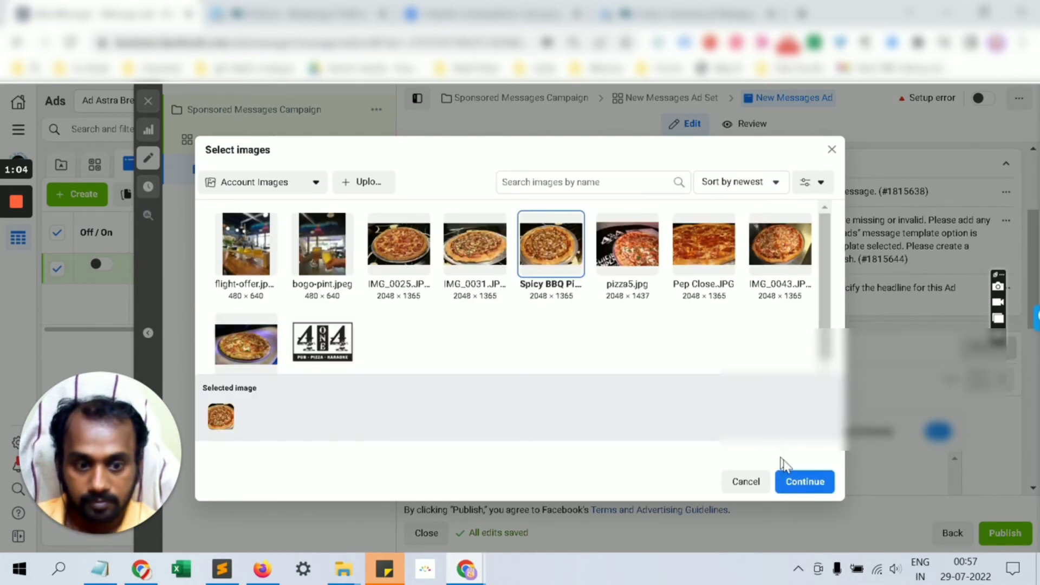
left_click(806, 482)
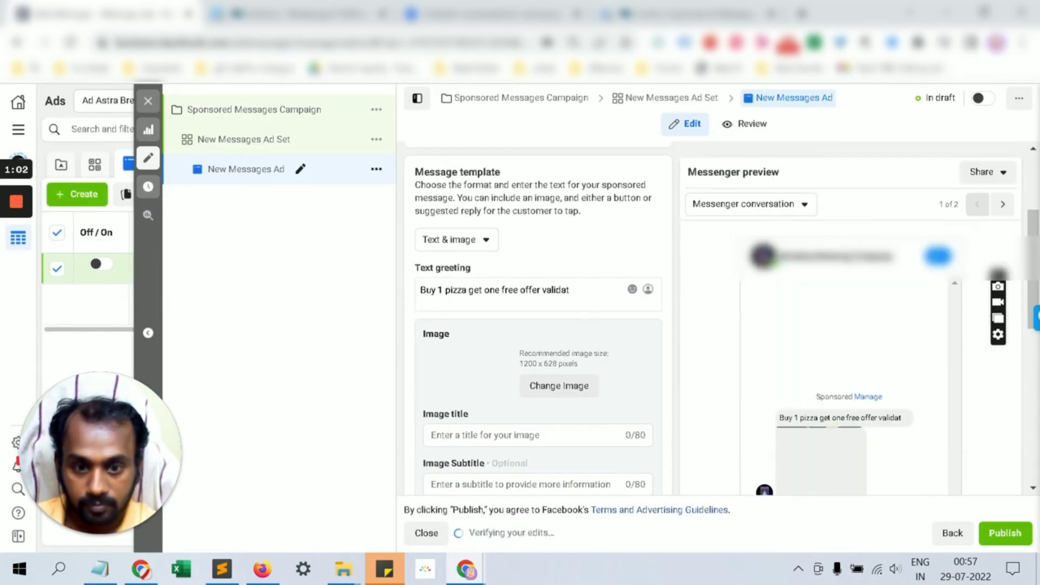
Correct the end of the text greeting so it reads "Buy 1 pizza get one free offer valid for today only"
key("BackSpace")
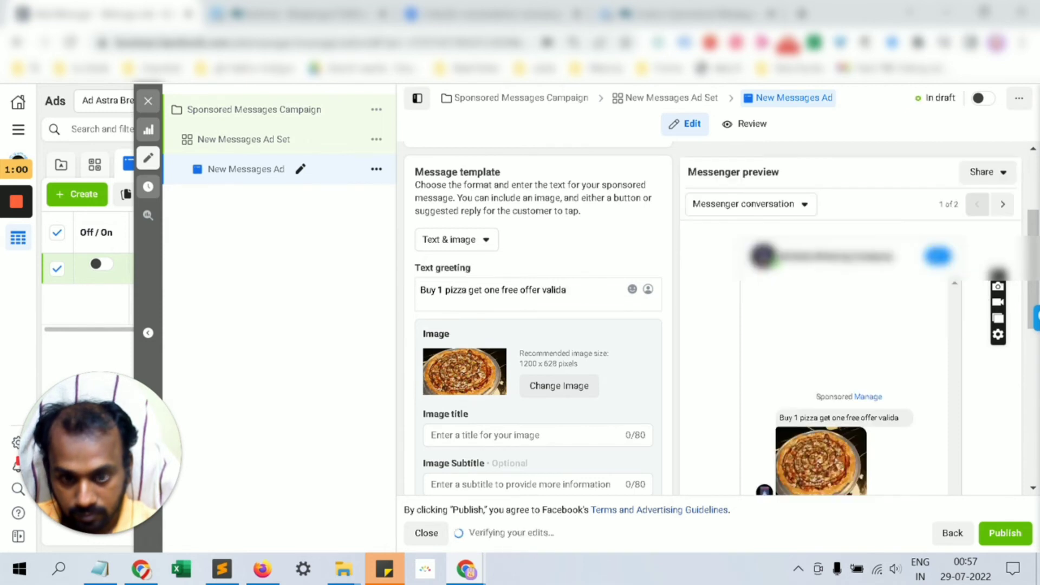
type("for")
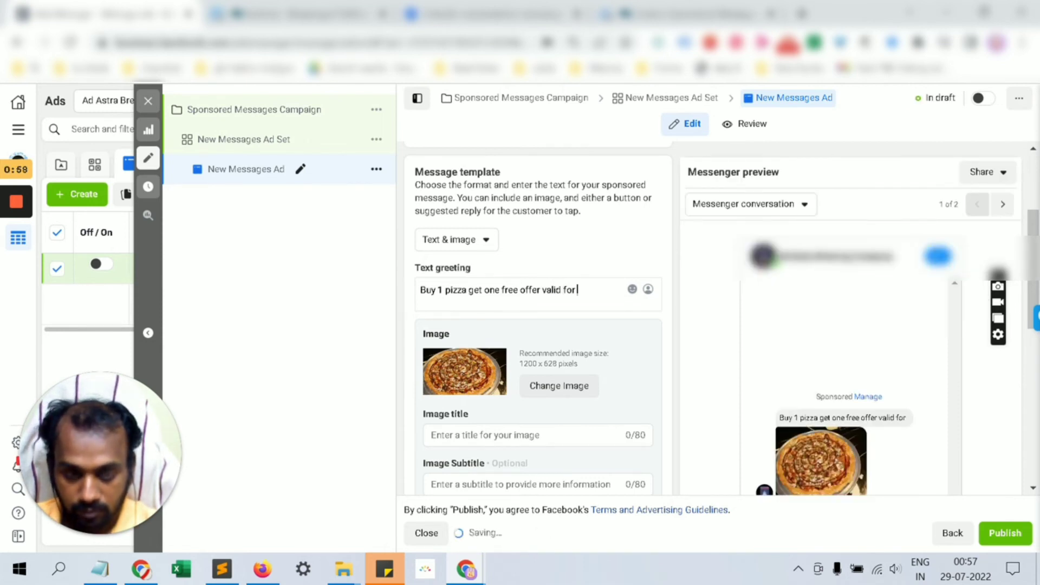
type(" today only")
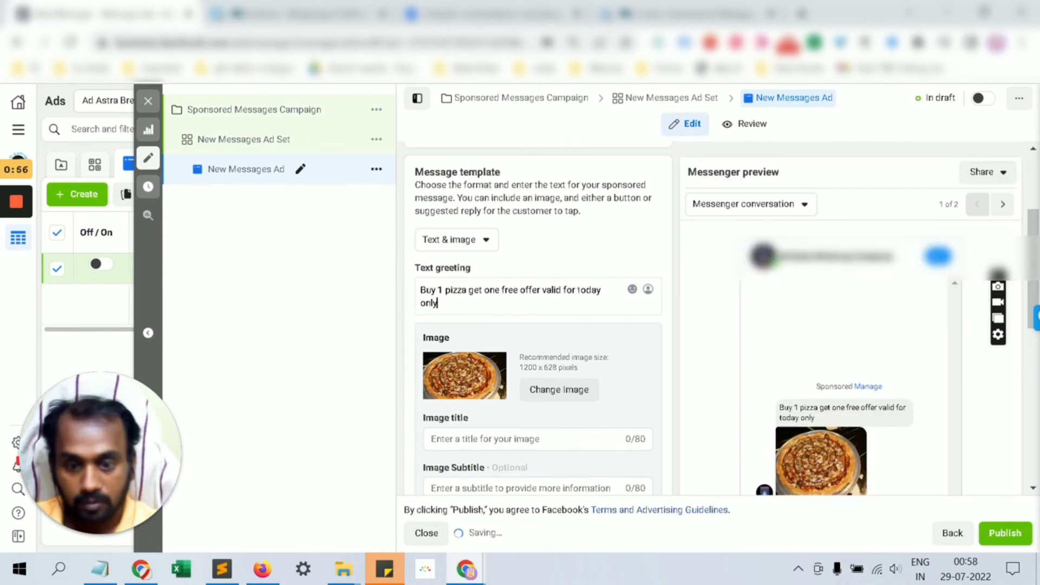
Set the image title of the message to "Pizaaah"
scroll(544, 318, "down", 3)
left_click(477, 277)
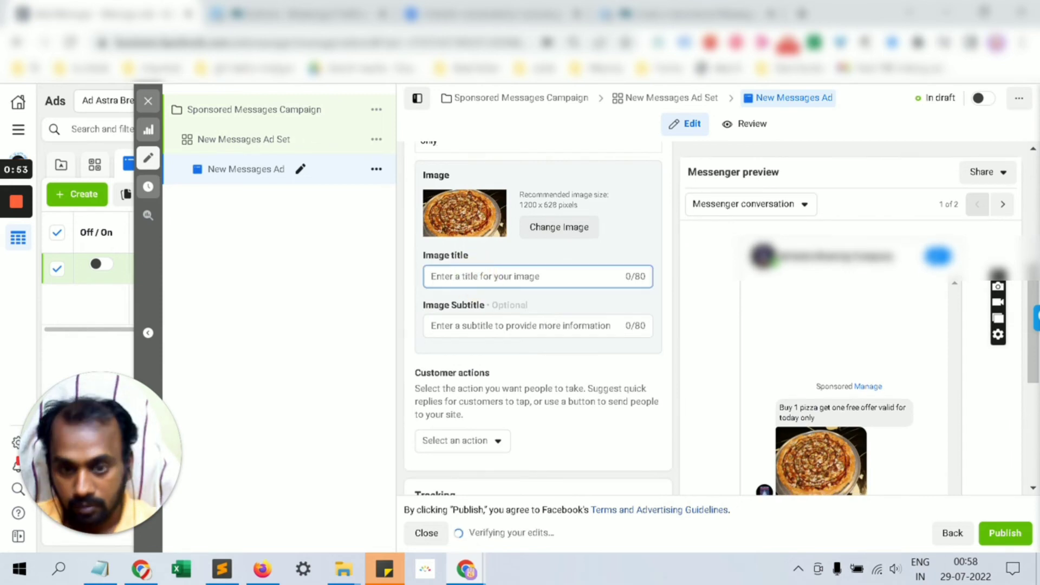
type("Piza")
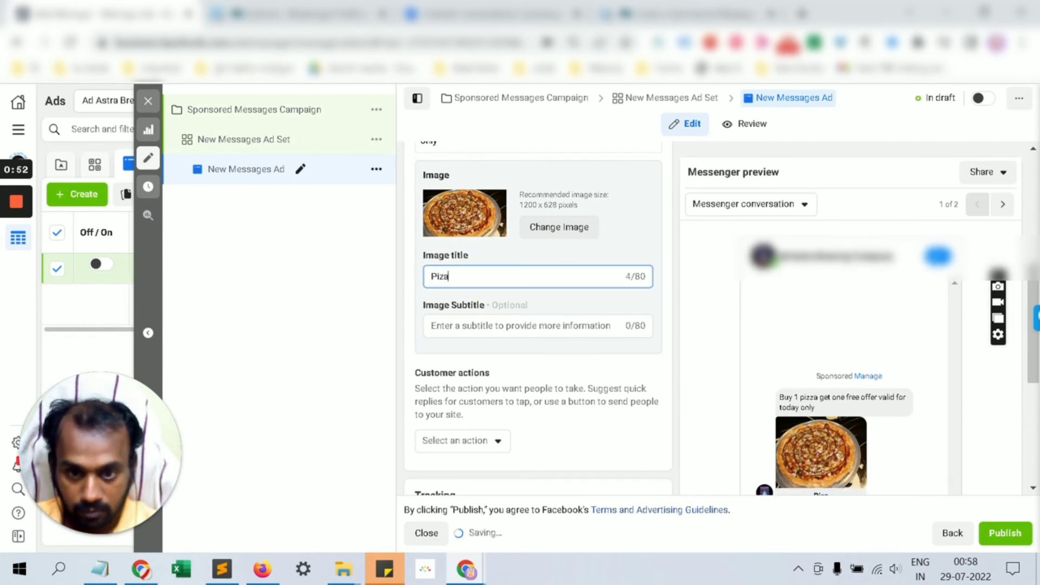
type("aah")
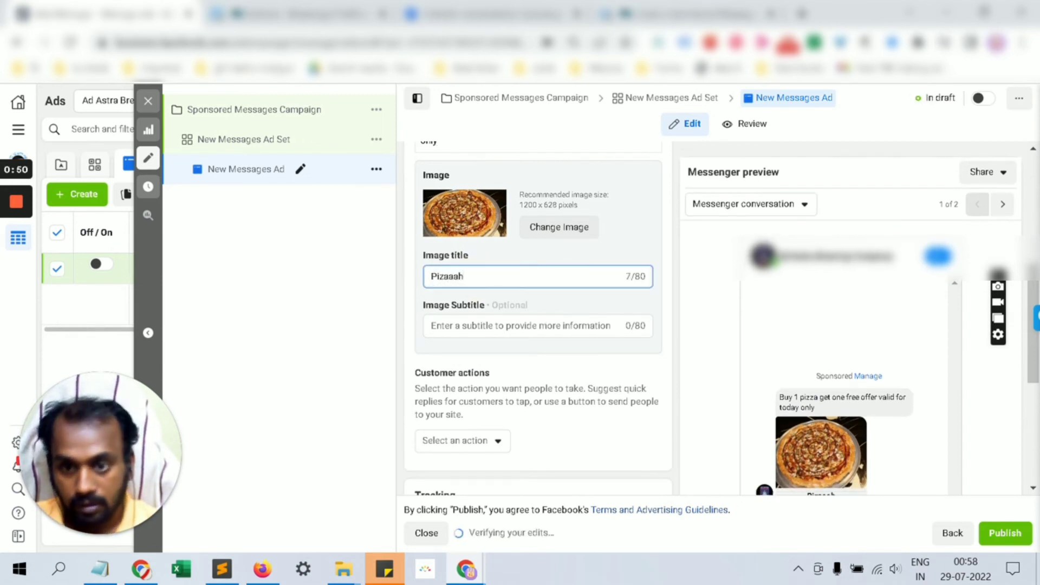
Set the ad's customer action to Quick replies
scroll(545, 310, "down", 5)
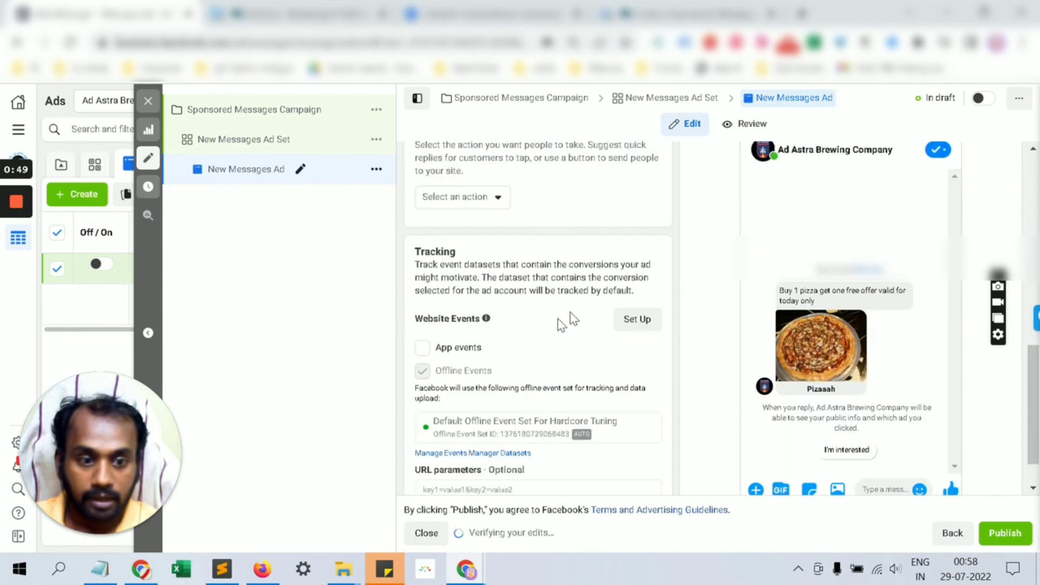
left_click(486, 204)
left_click(477, 249)
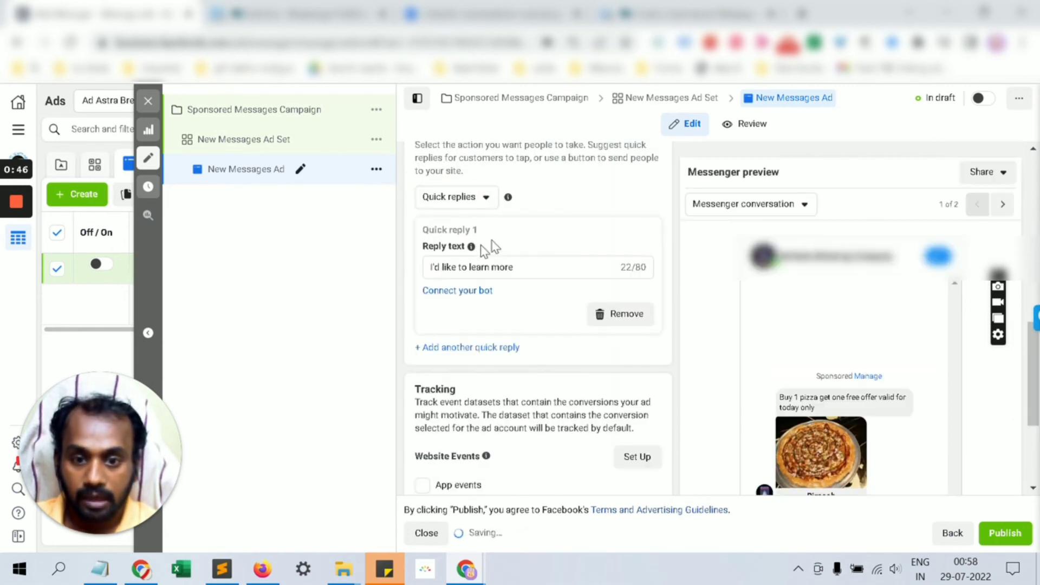
Replace the reply text of Quick reply 1 with "Interested" and check the message in the Messenger preview
left_click(446, 267)
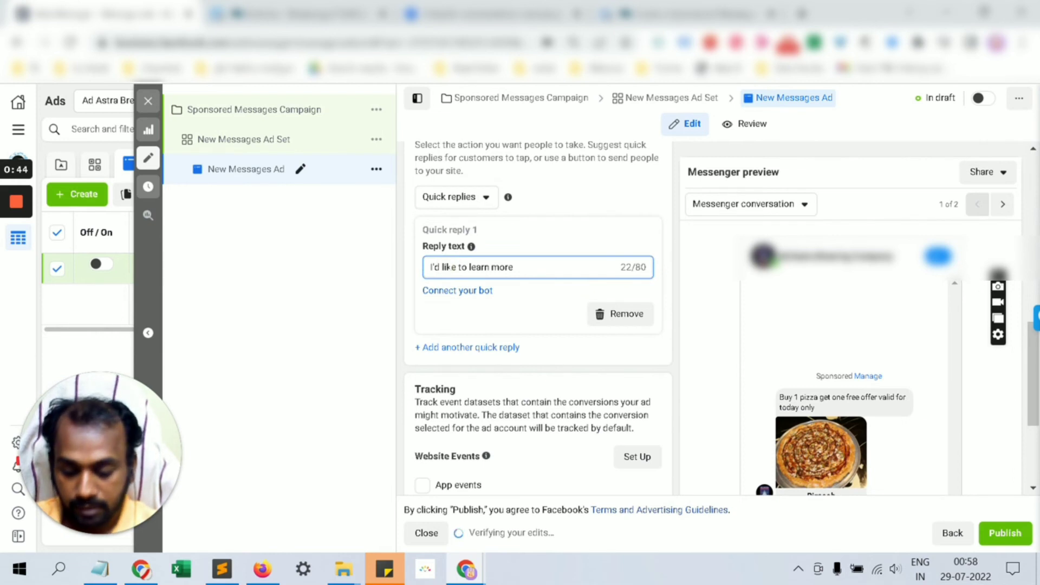
type("inter")
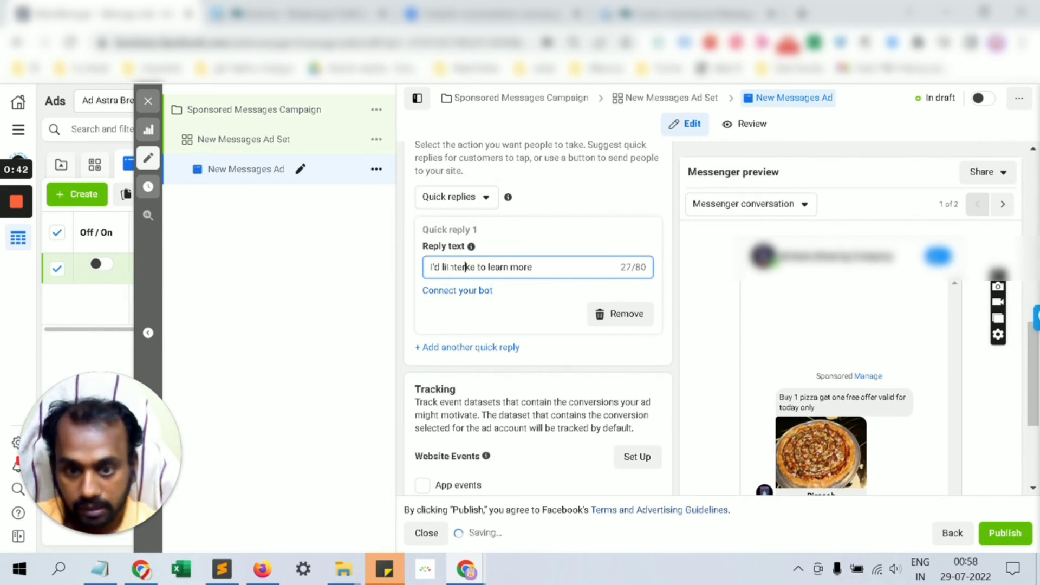
key("ctrl+a")
key("BackSpace")
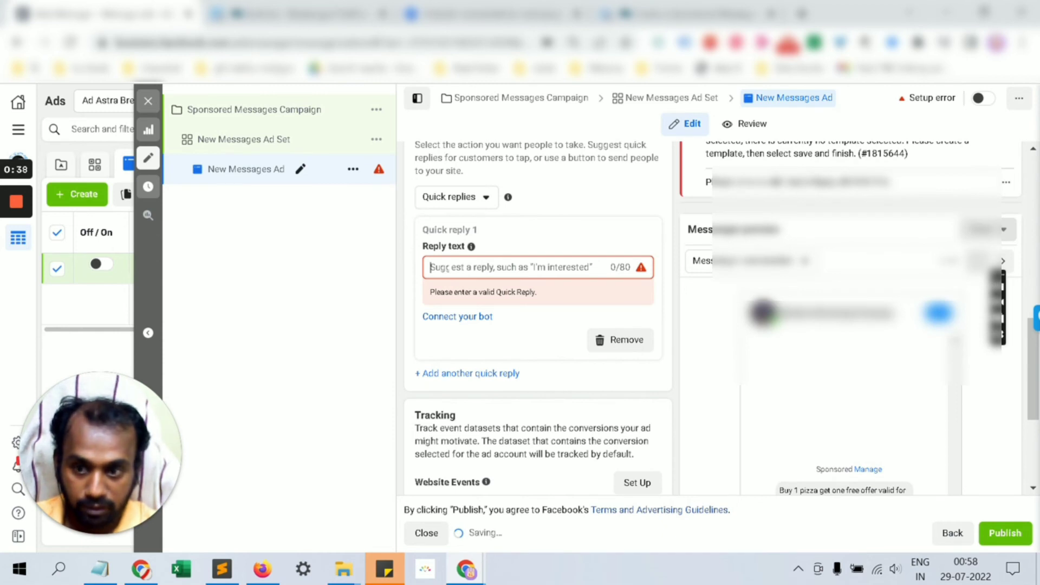
type("Intersted")
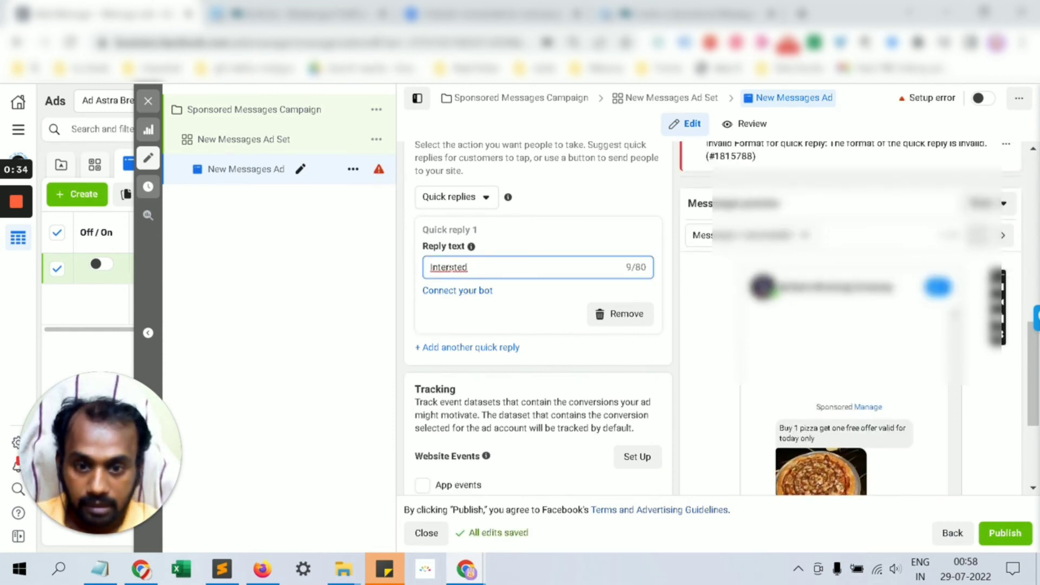
left_click(451, 269)
type("e")
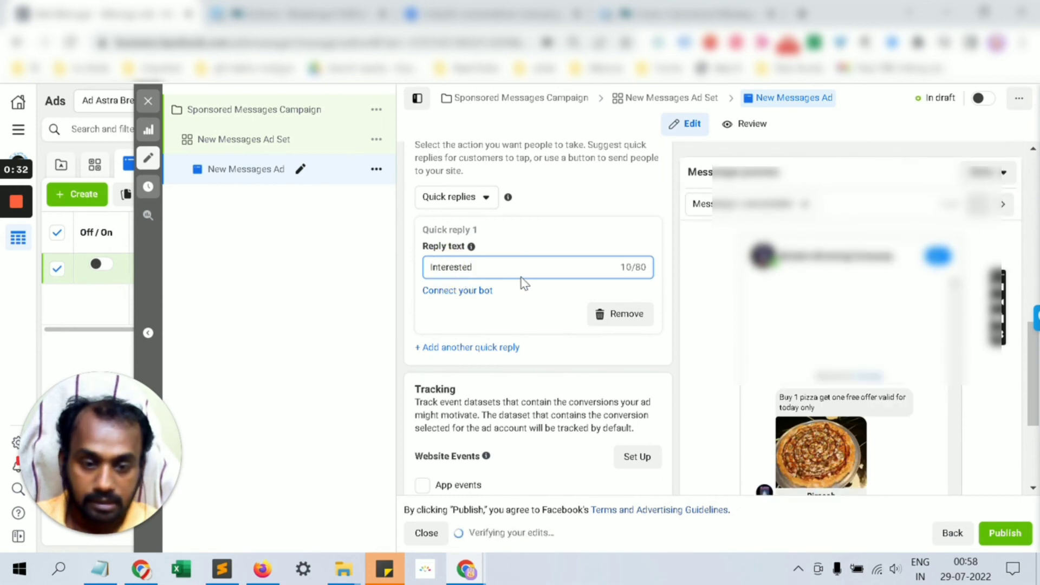
scroll(523, 287, "down", 2)
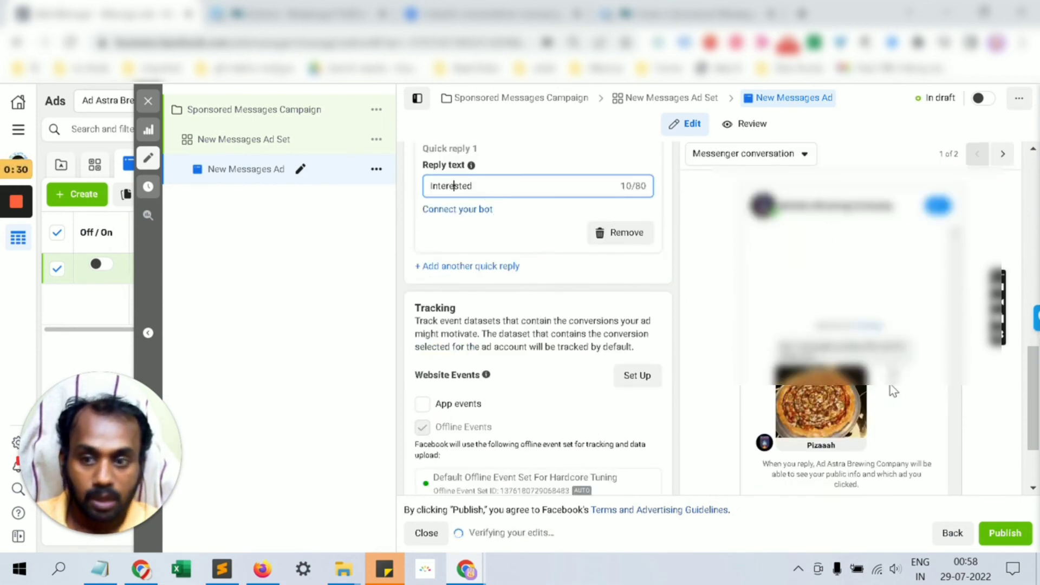
scroll(895, 390, "down", 2)
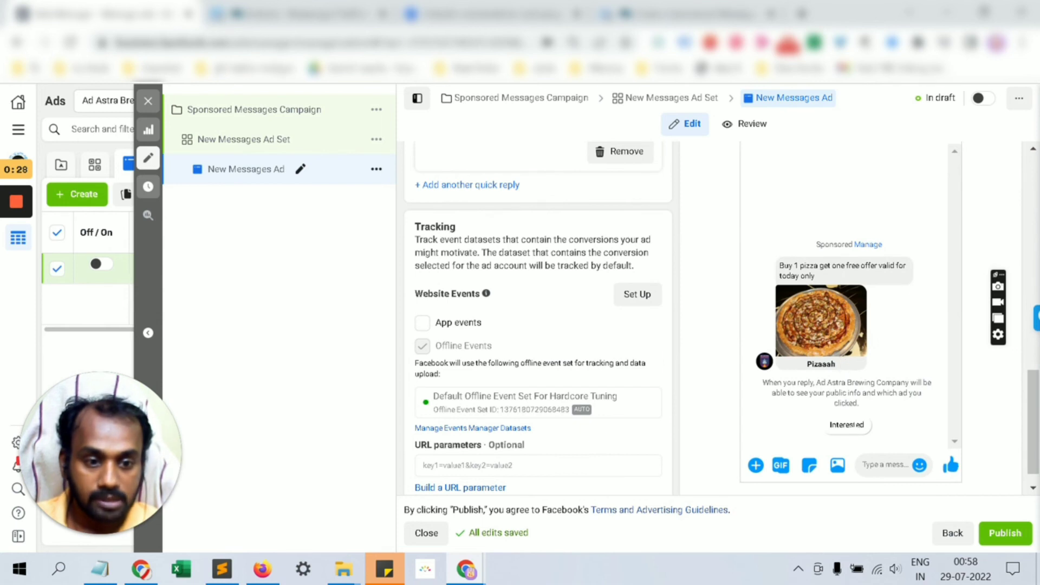